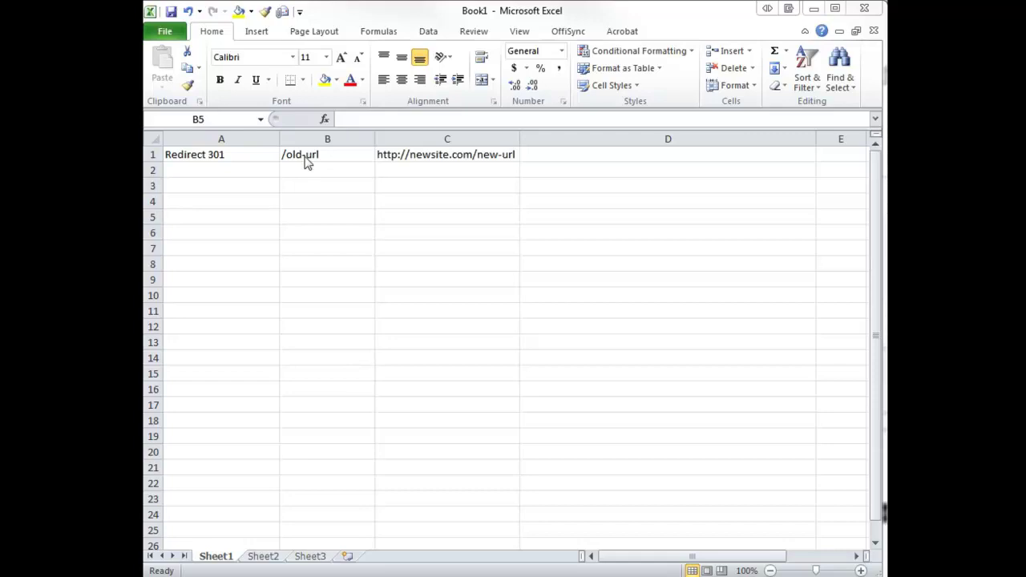
{"action": "left_click", "coordinate": [252, 155]}
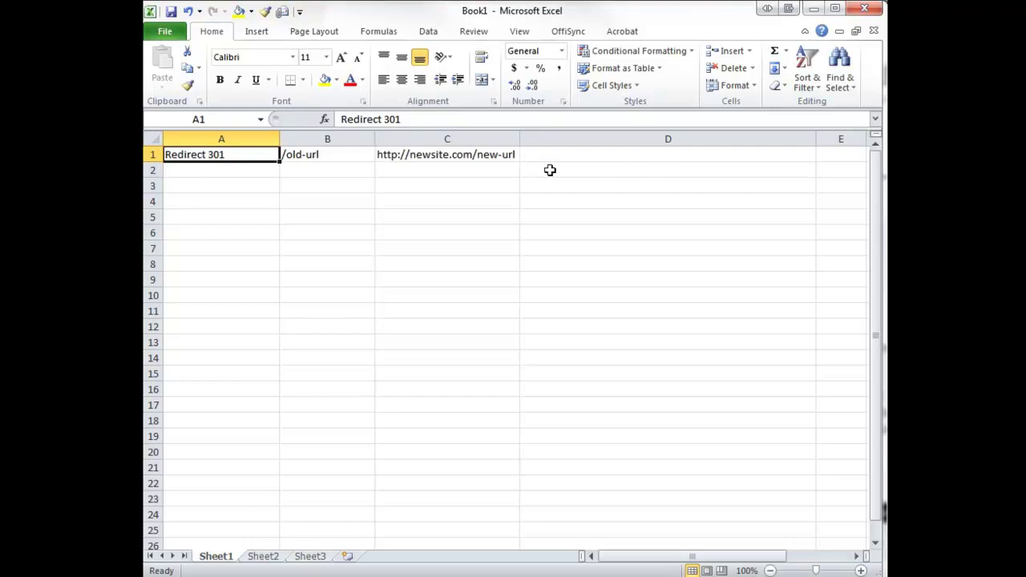
{"action": "left_click", "coordinate": [224, 174]}
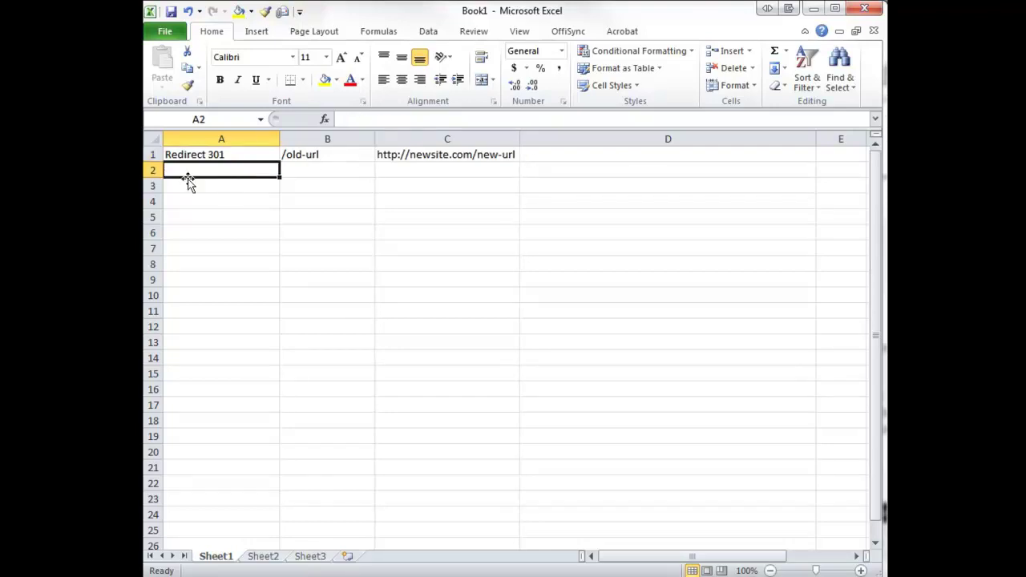
{"action": "left_click", "coordinate": [209, 152]}
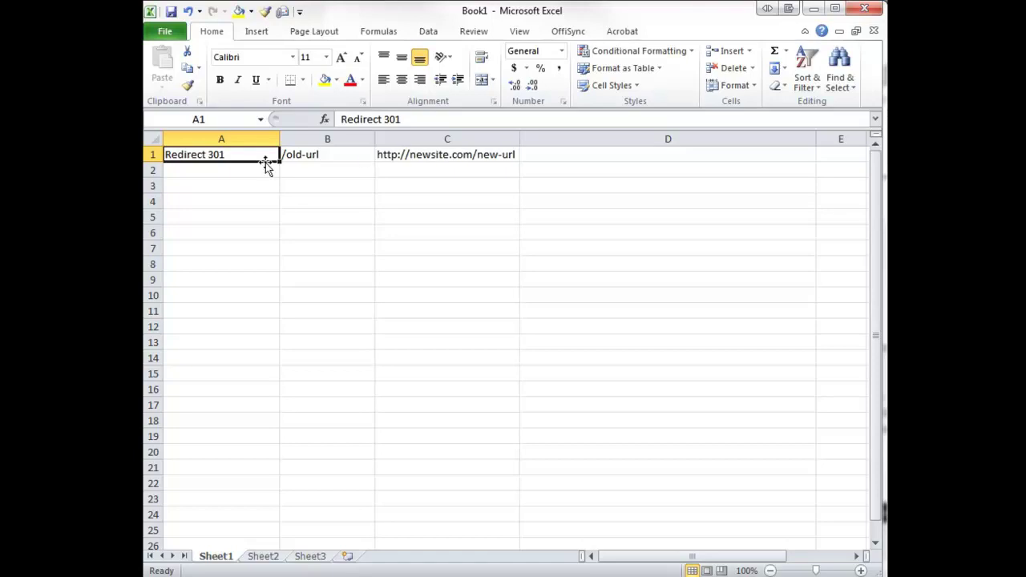
{"action": "double_click", "coordinate": [238, 155]}
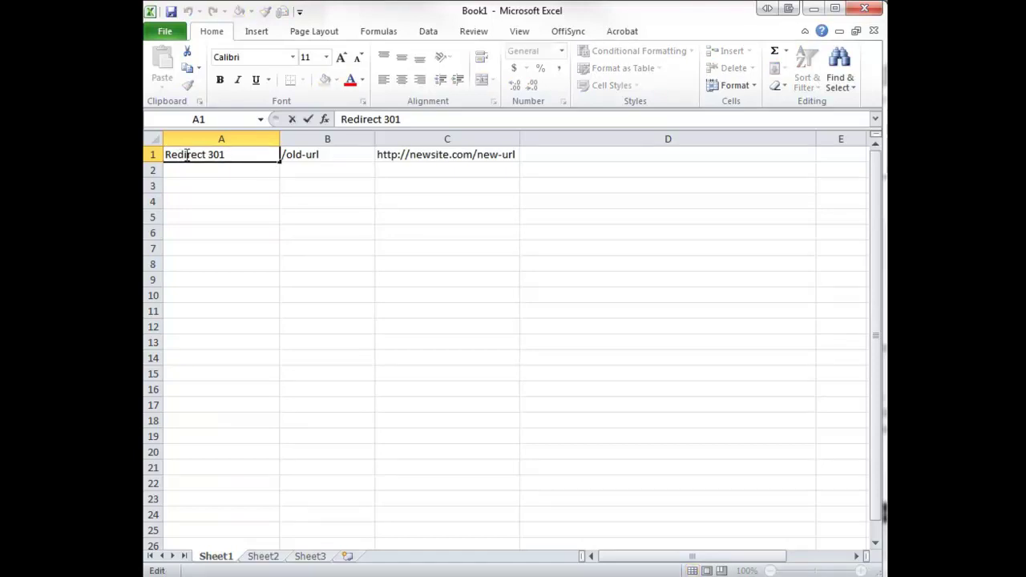
{"action": "left_click", "coordinate": [237, 176]}
Step: Copy Redirect 301 from A1 into A2 and fill it down column A through row 22
{"action": "left_click", "coordinate": [228, 155]}
{"action": "key", "text": "ctrl+c"}
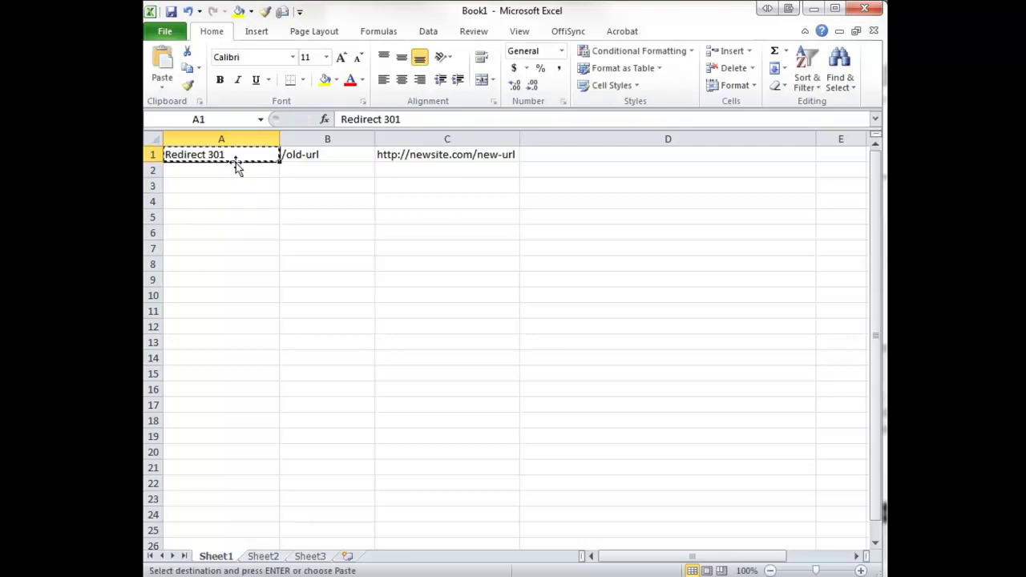
{"action": "left_click", "coordinate": [236, 170]}
{"action": "key", "text": "ctrl+v"}
{"action": "left_click", "coordinate": [253, 212]}
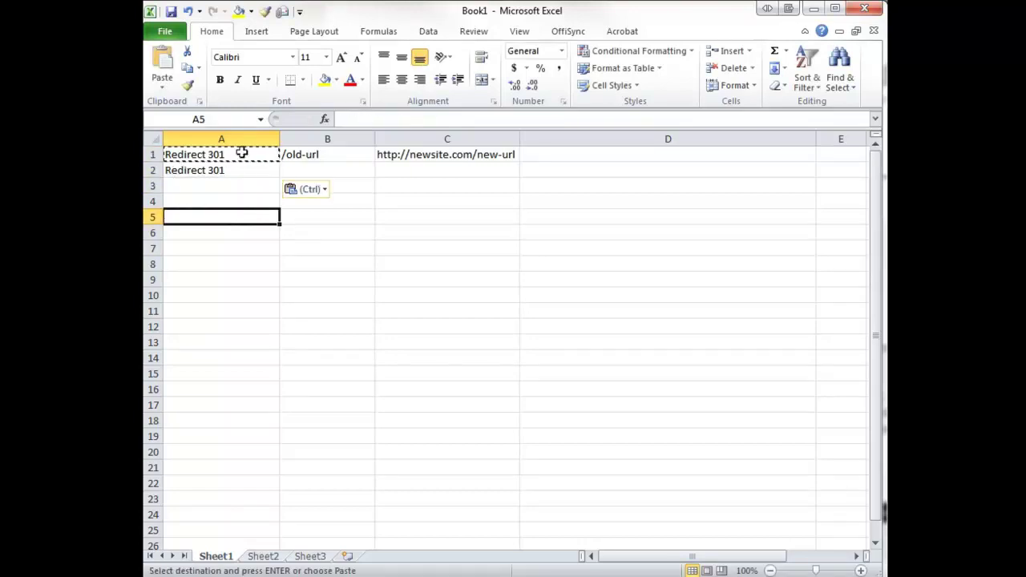
{"action": "left_click_drag", "start_coordinate": [240, 154], "coordinate": [249, 489]}
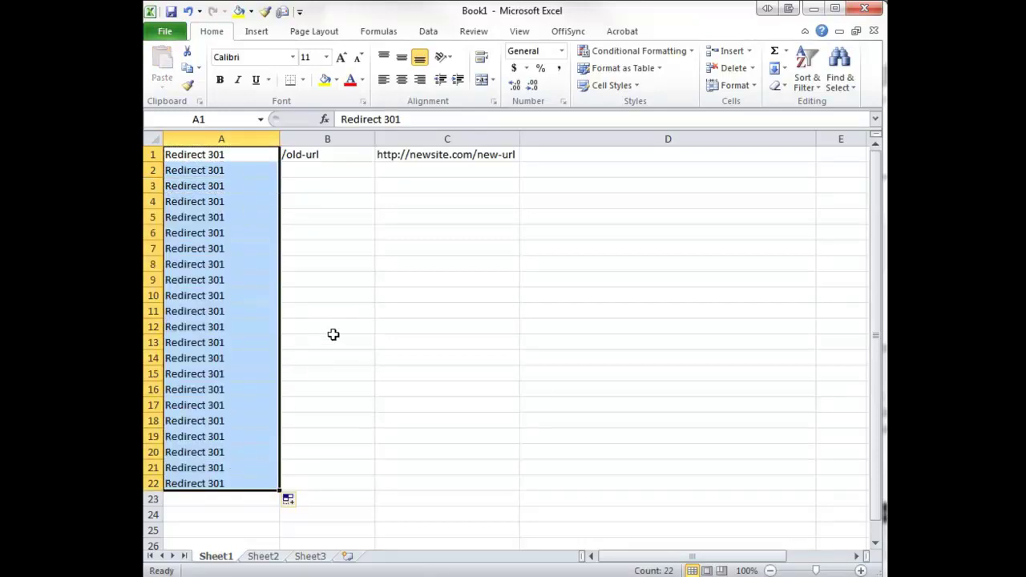
{"action": "left_click", "coordinate": [362, 314]}
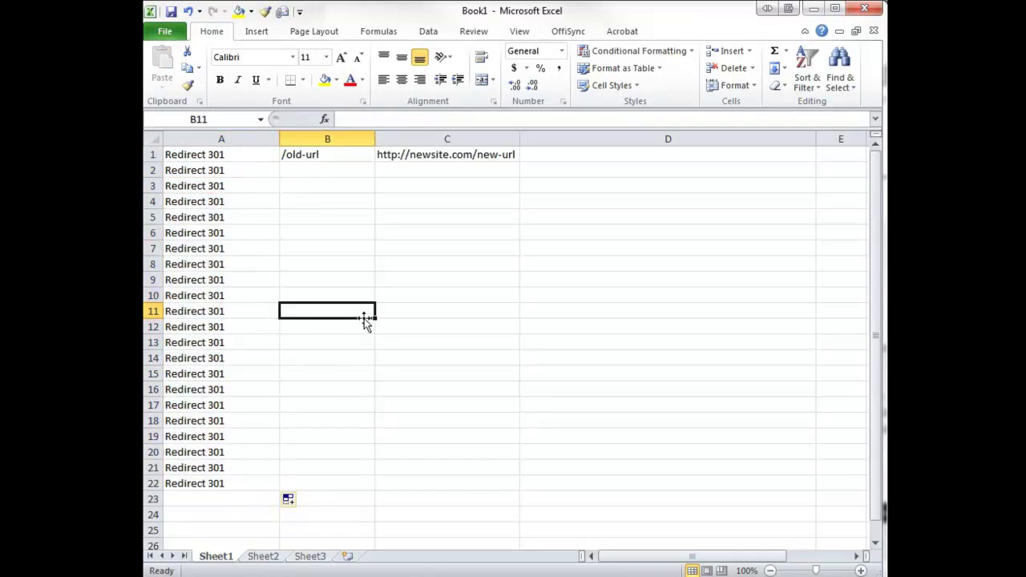
{"action": "left_click", "coordinate": [331, 169]}
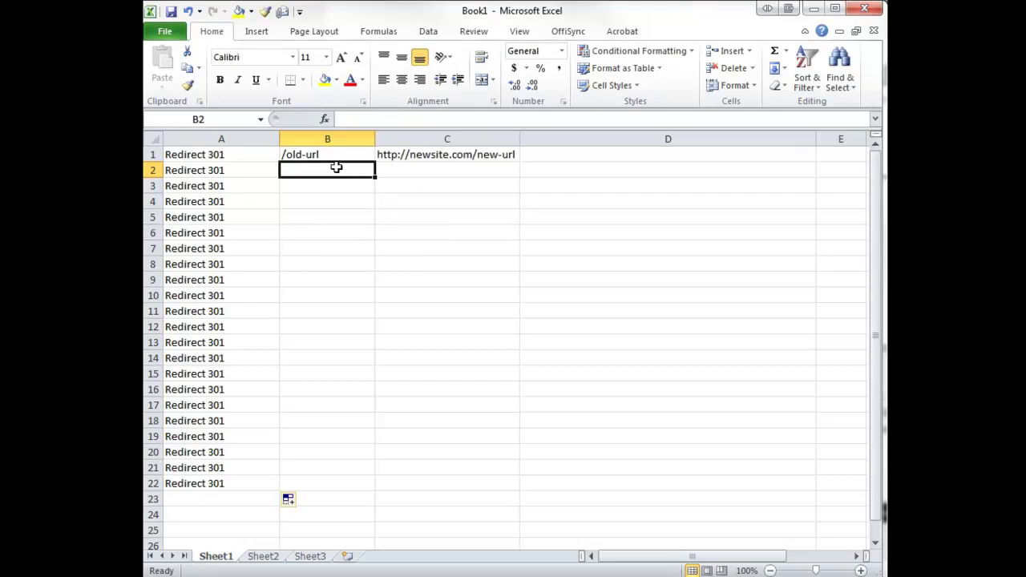
{"action": "double_click", "coordinate": [336, 167]}
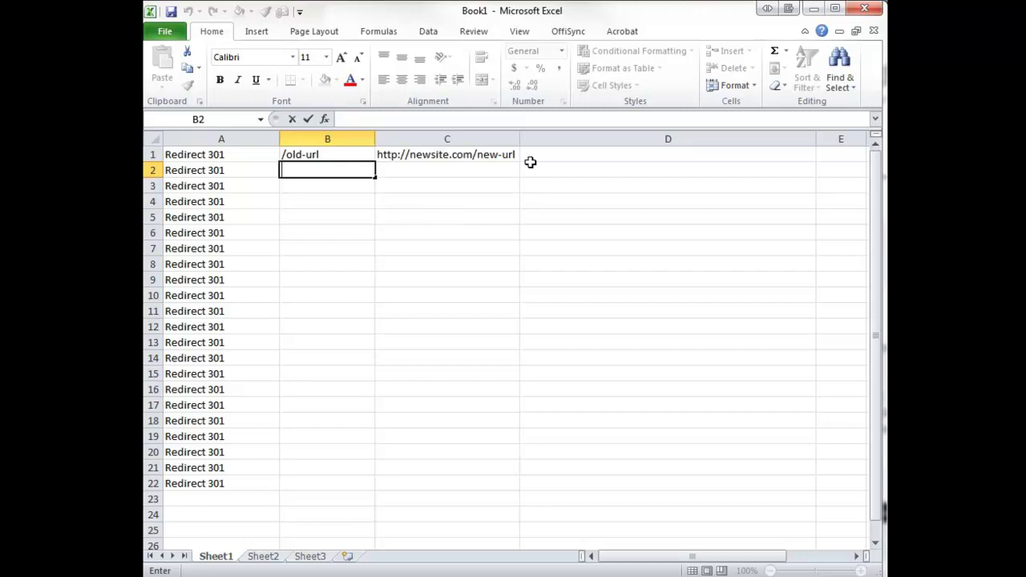
{"action": "left_click", "coordinate": [335, 234]}
{"action": "left_click", "coordinate": [417, 231]}
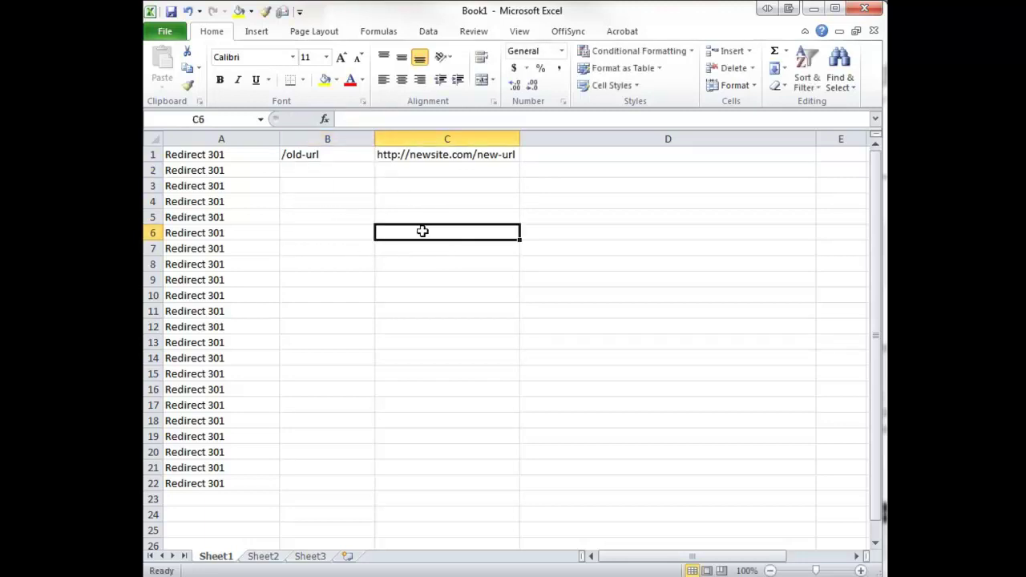
{"action": "double_click", "coordinate": [558, 155]}
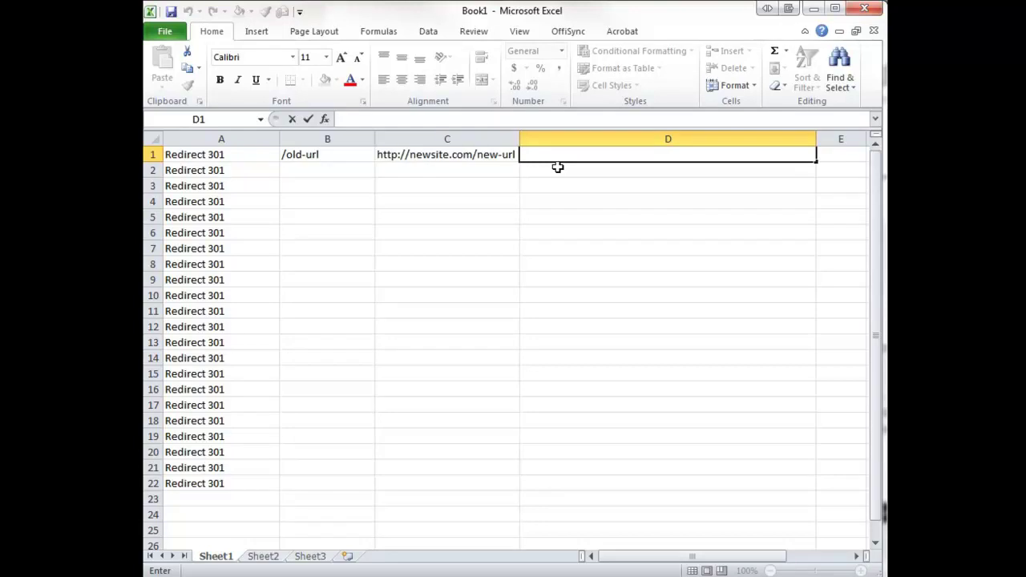
{"action": "left_click", "coordinate": [352, 157]}
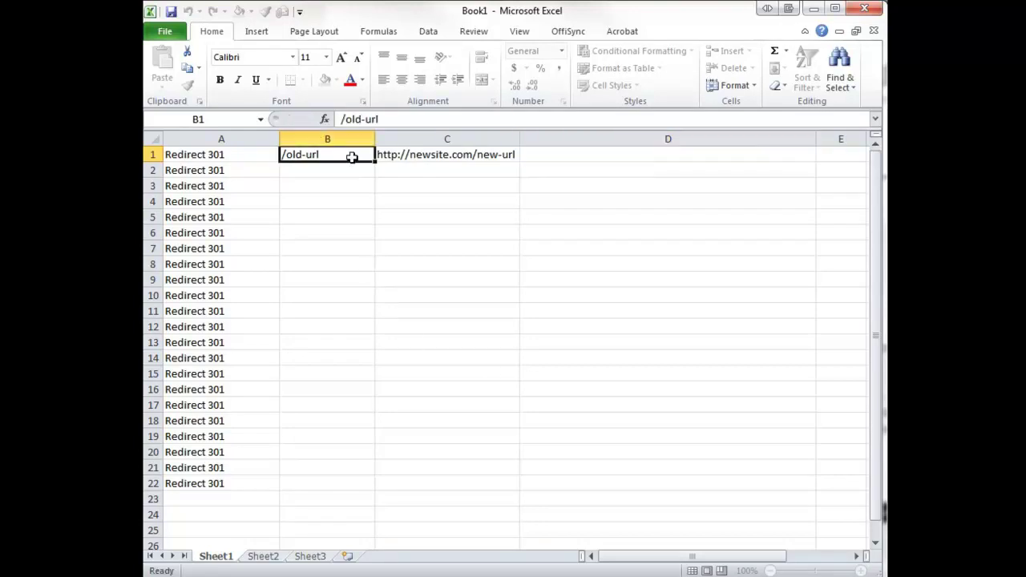
{"action": "double_click", "coordinate": [352, 156]}
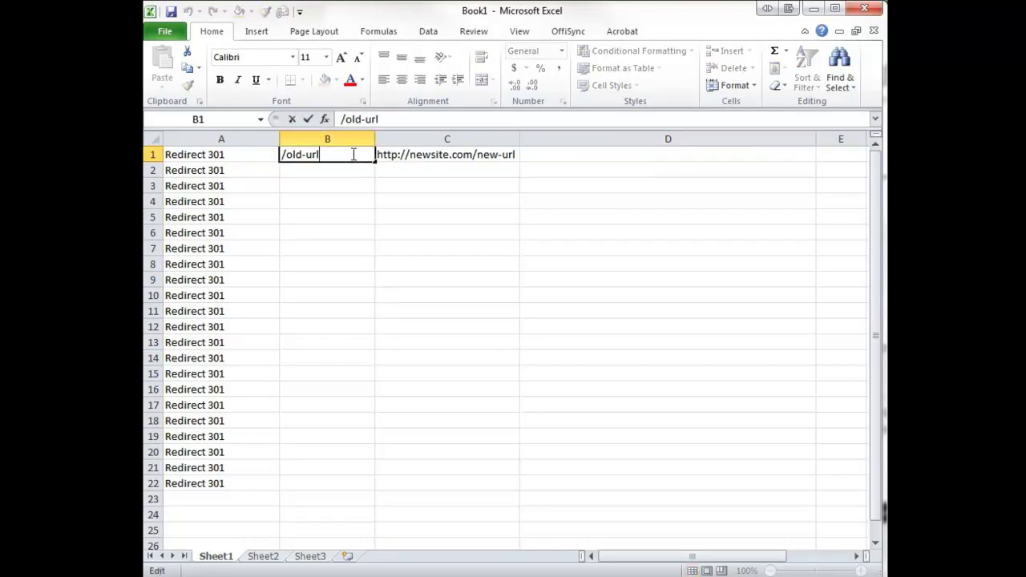
{"action": "left_click", "coordinate": [541, 175]}
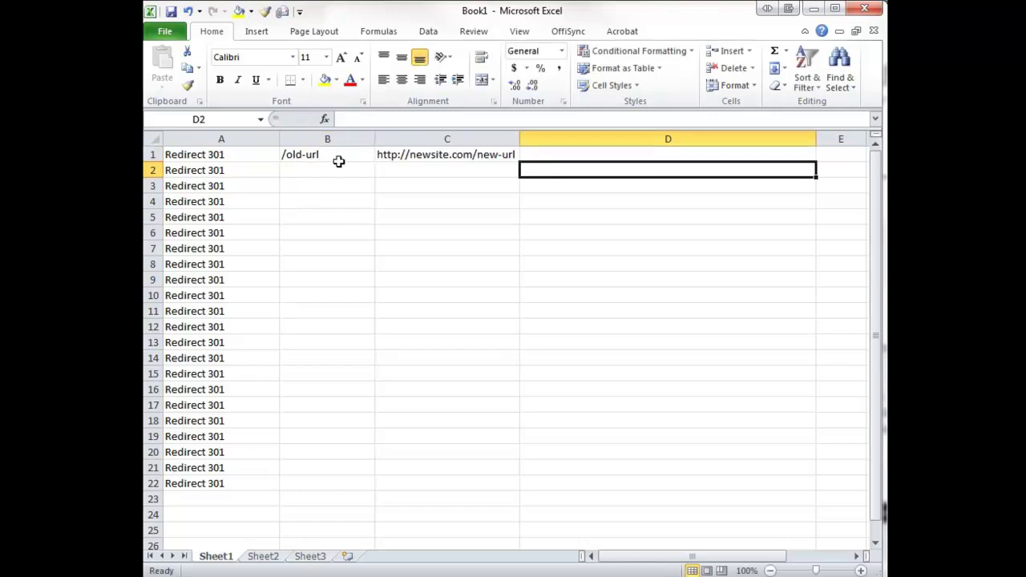
Step: Enter the formula =A1&B1&C1 in D1 to join the redirect code, old URL and new URL
{"action": "left_click", "coordinate": [544, 154]}
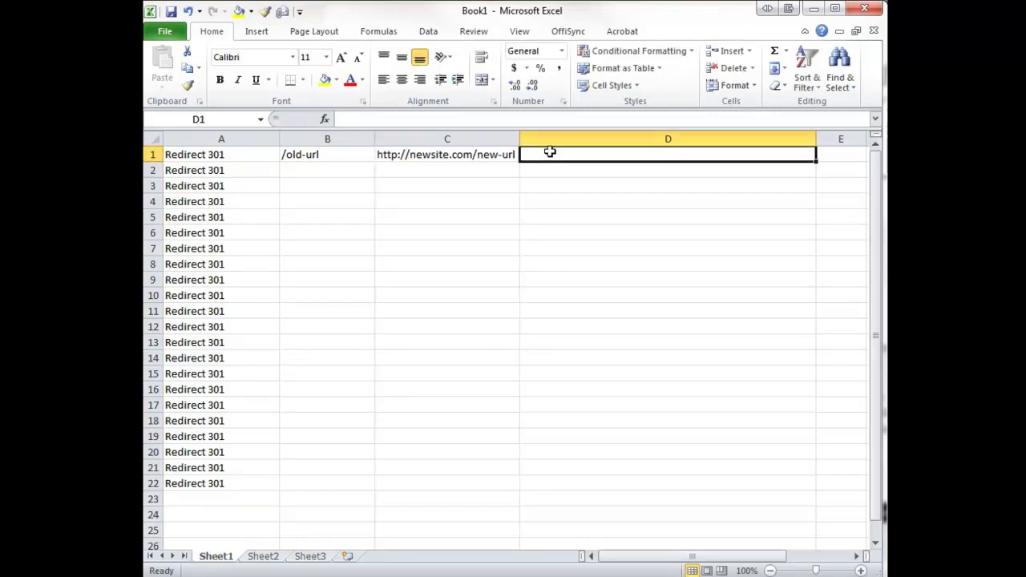
{"action": "type", "text": "="}
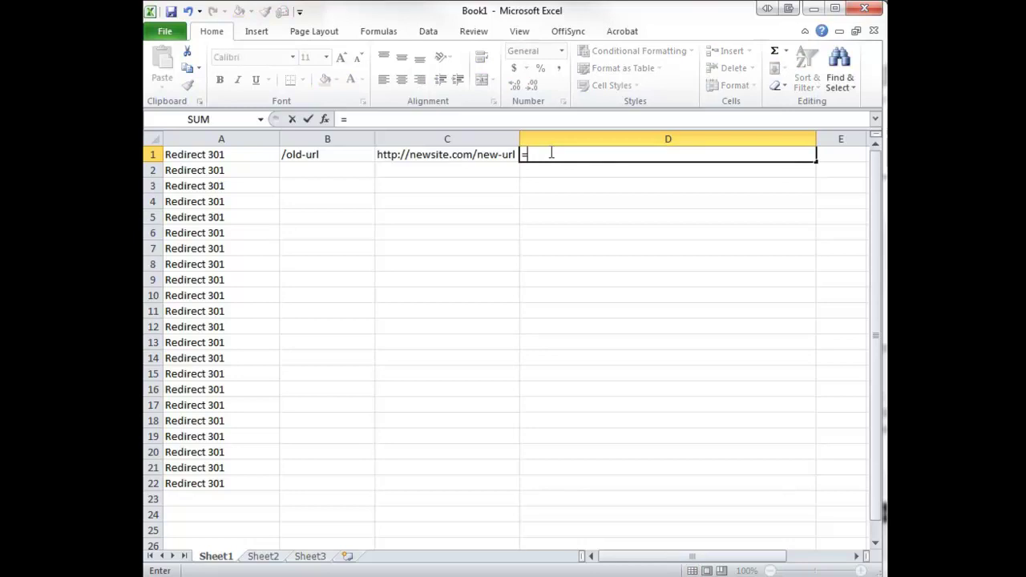
{"action": "type", "text": "A1"}
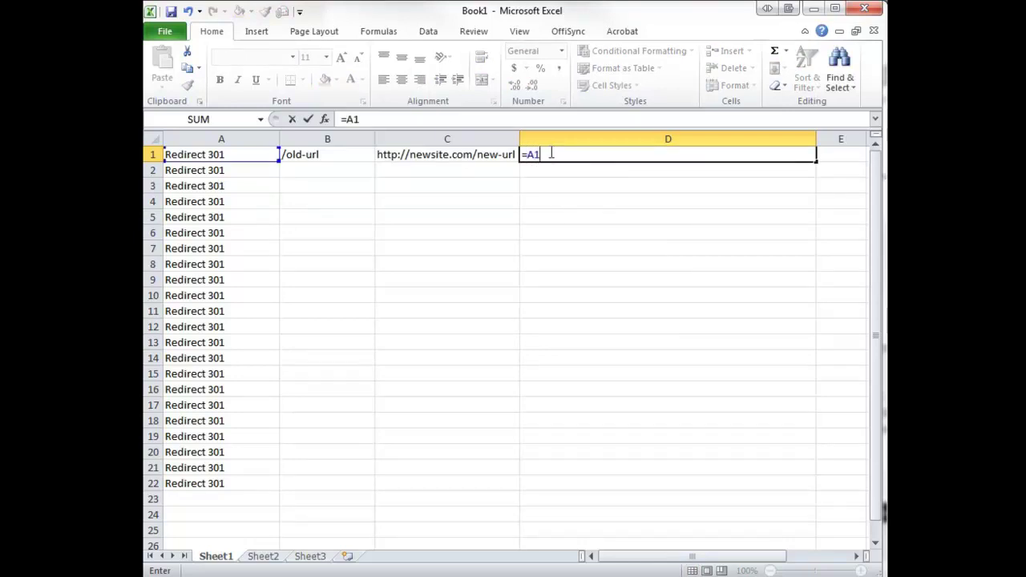
{"action": "type", "text": "&B1"}
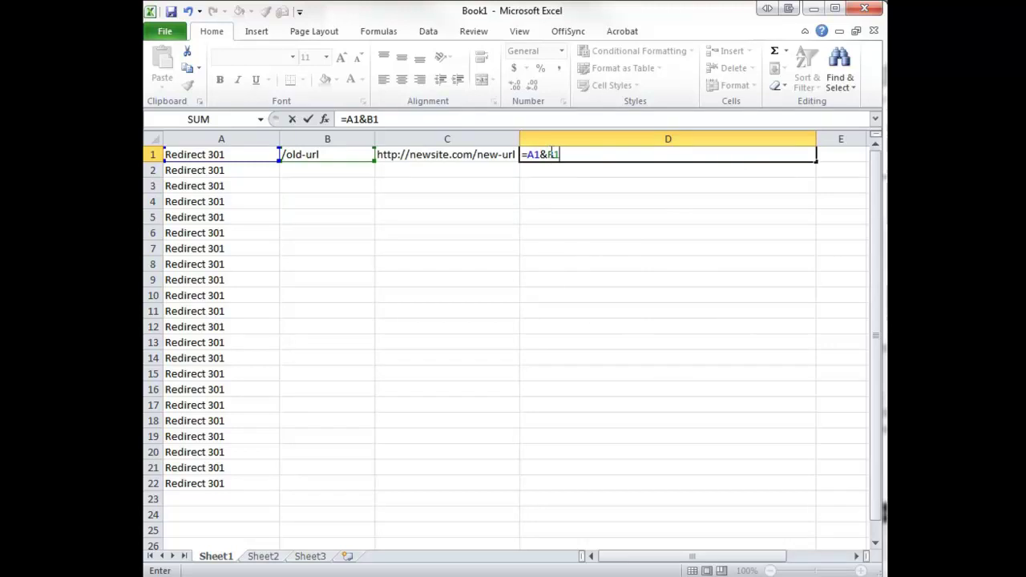
{"action": "type", "text": "&C1"}
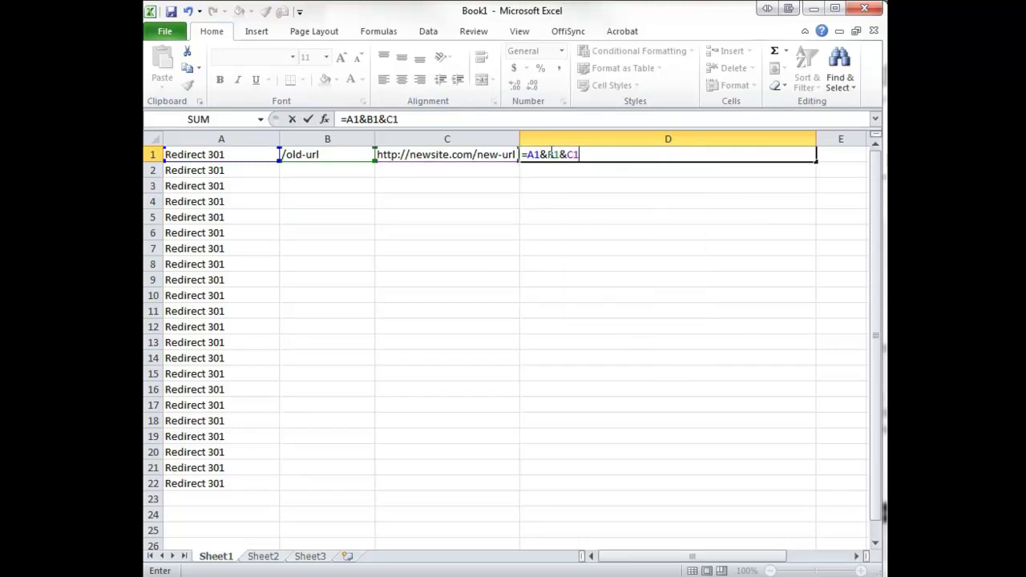
{"action": "key", "text": "Return"}
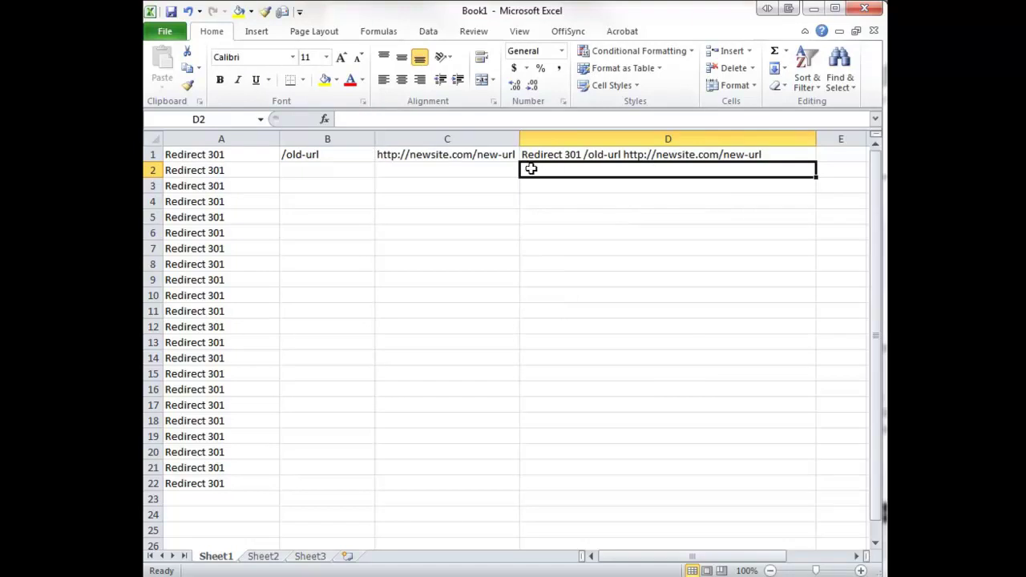
Step: Copy the old URL from B1 into B2 and change the copy to /old-url-2
{"action": "left_click", "coordinate": [334, 152]}
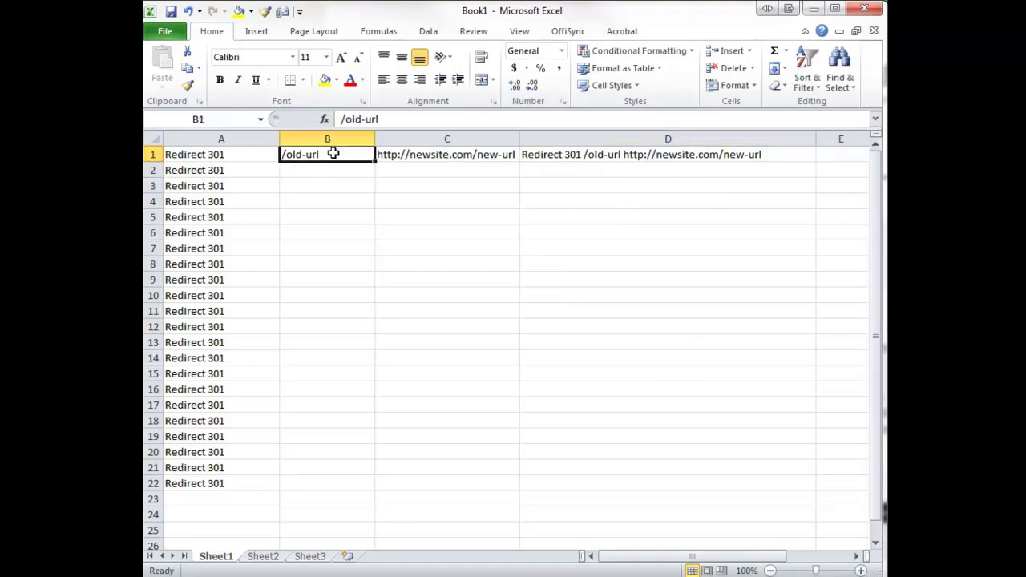
{"action": "key", "text": "ctrl+c"}
{"action": "left_click", "coordinate": [335, 172]}
{"action": "key", "text": "ctrl+v"}
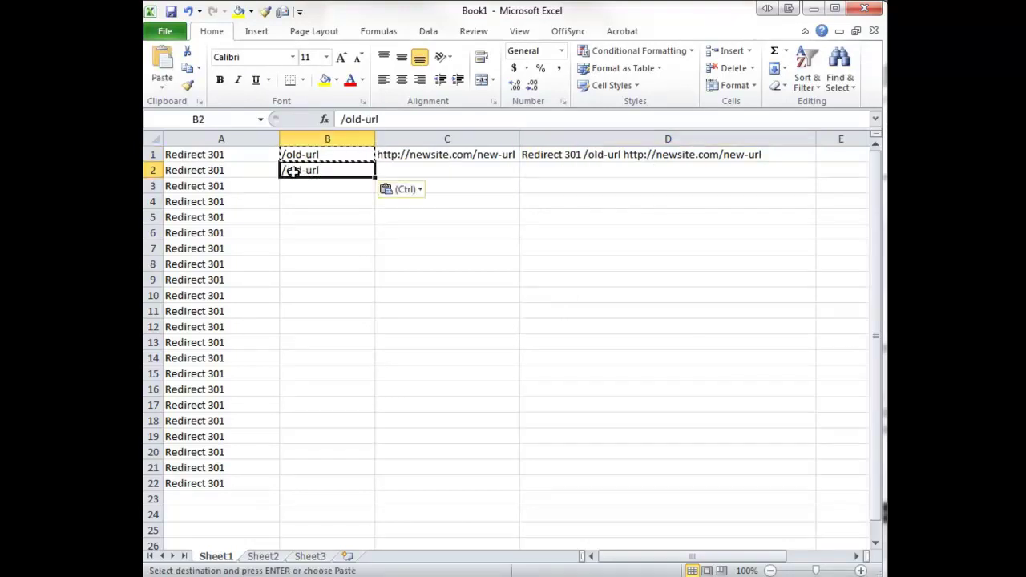
{"action": "key", "text": "F2"}
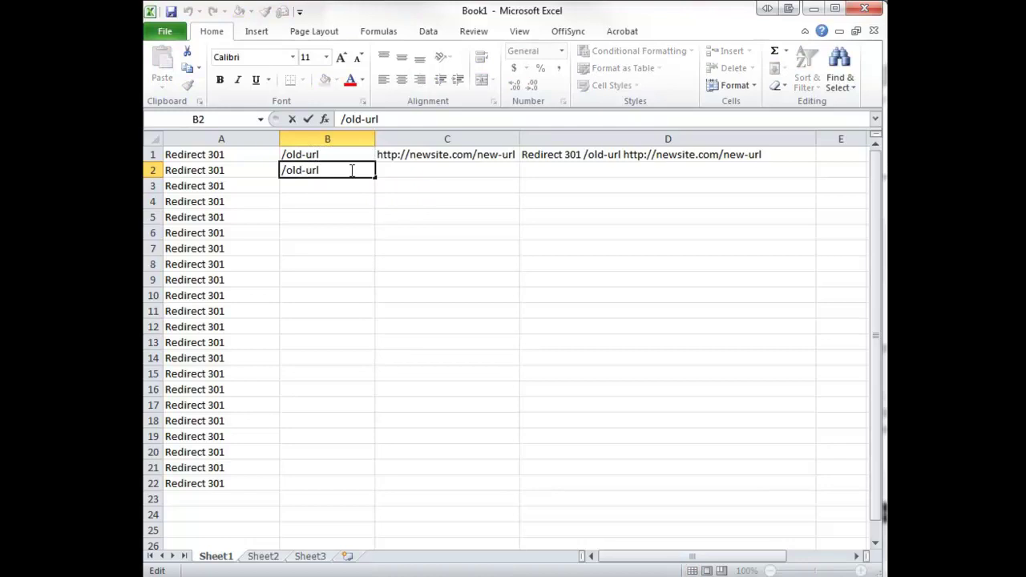
{"action": "type", "text": "-2"}
{"action": "left_click", "coordinate": [420, 185]}
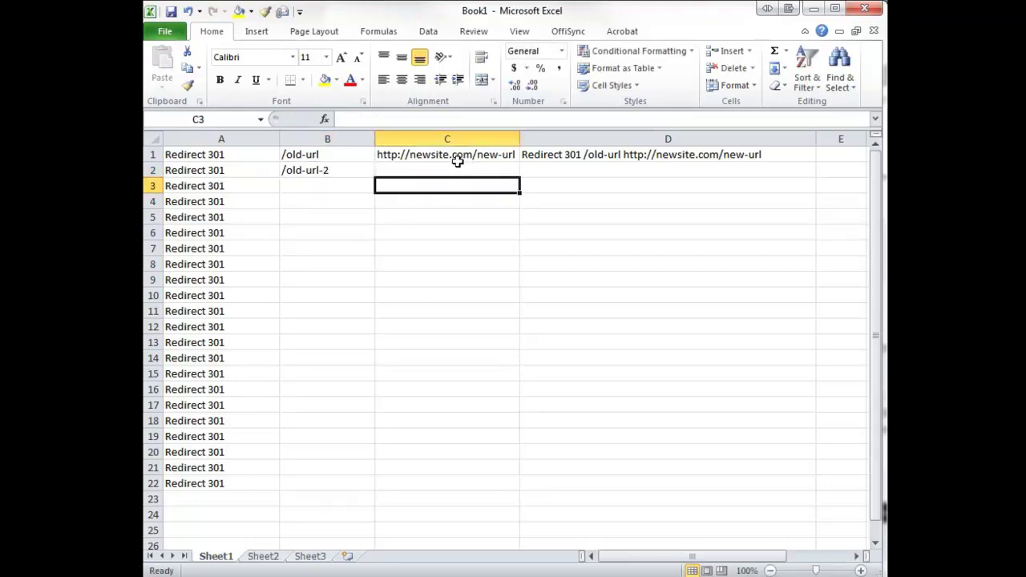
{"action": "left_click", "coordinate": [458, 157]}
{"action": "key", "text": "ctrl+c"}
{"action": "left_click", "coordinate": [432, 169]}
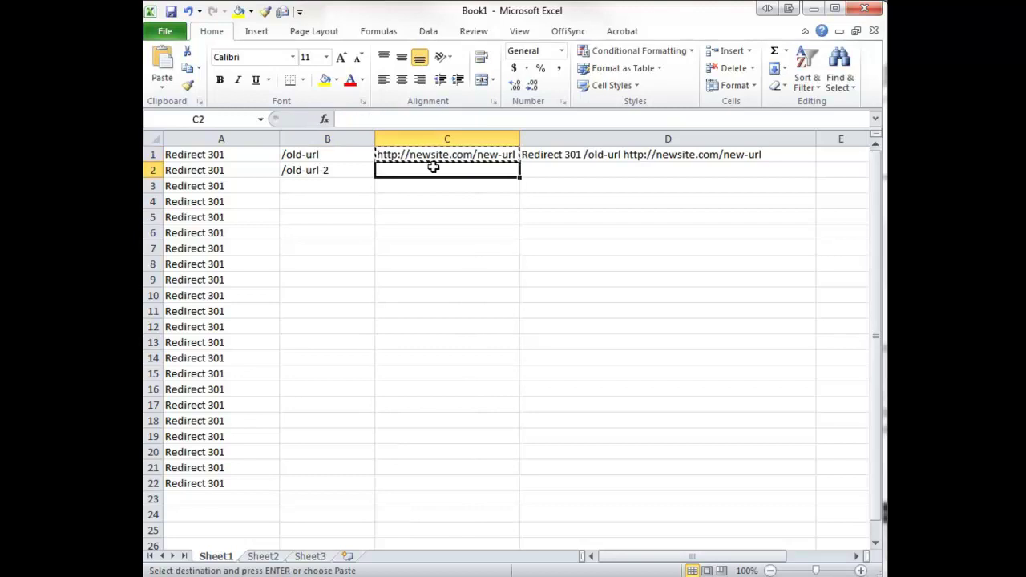
{"action": "key", "text": "ctrl+v"}
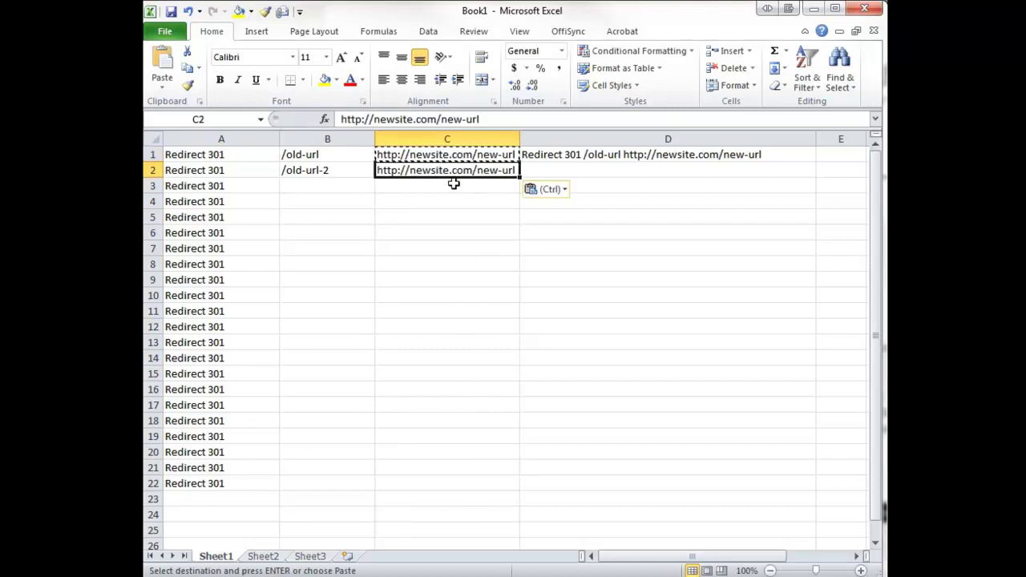
{"action": "double_click", "coordinate": [497, 170]}
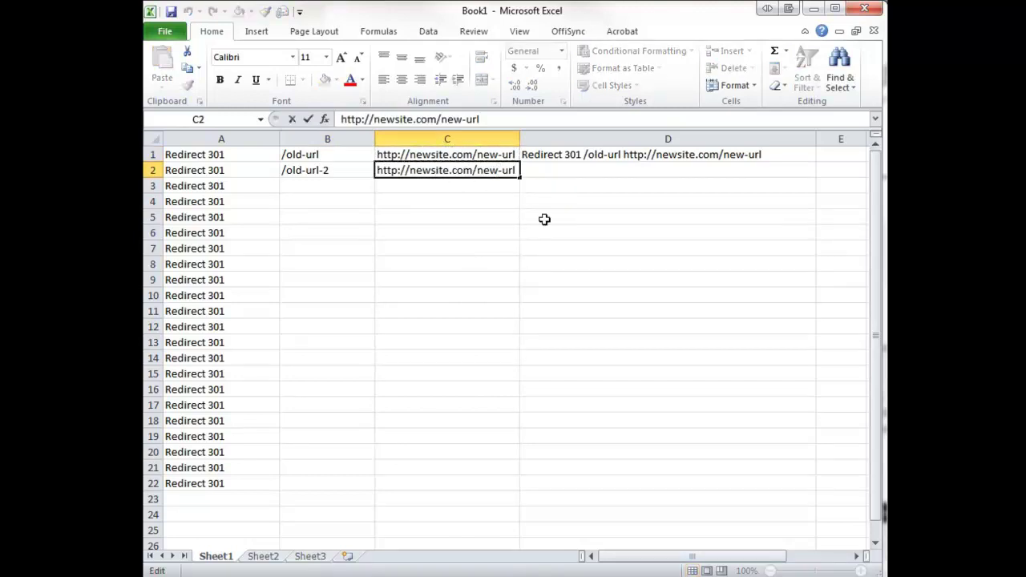
{"action": "type", "text": "- 2-"}
{"action": "left_click", "coordinate": [542, 219]}
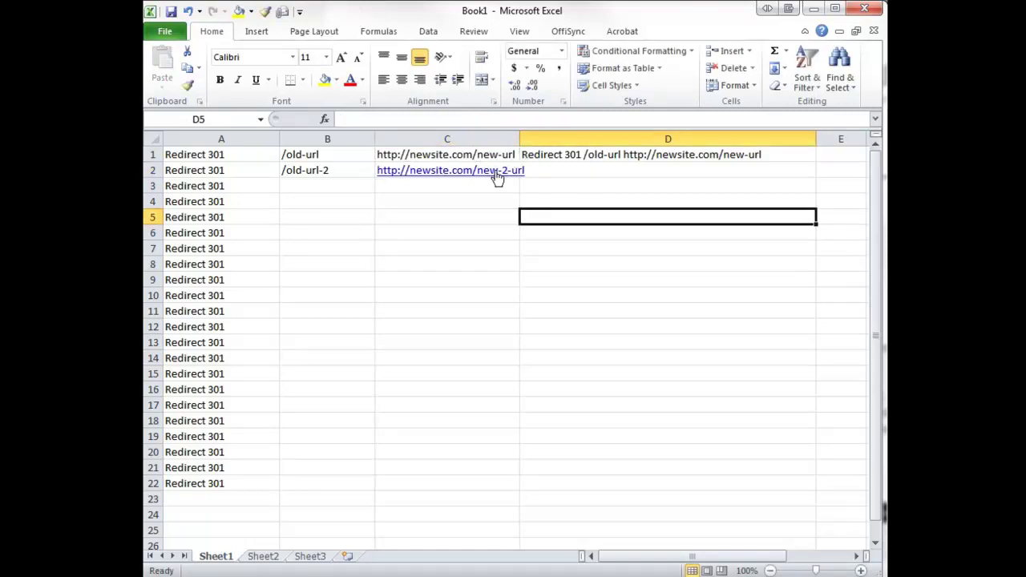
{"action": "right_click", "coordinate": [493, 170]}
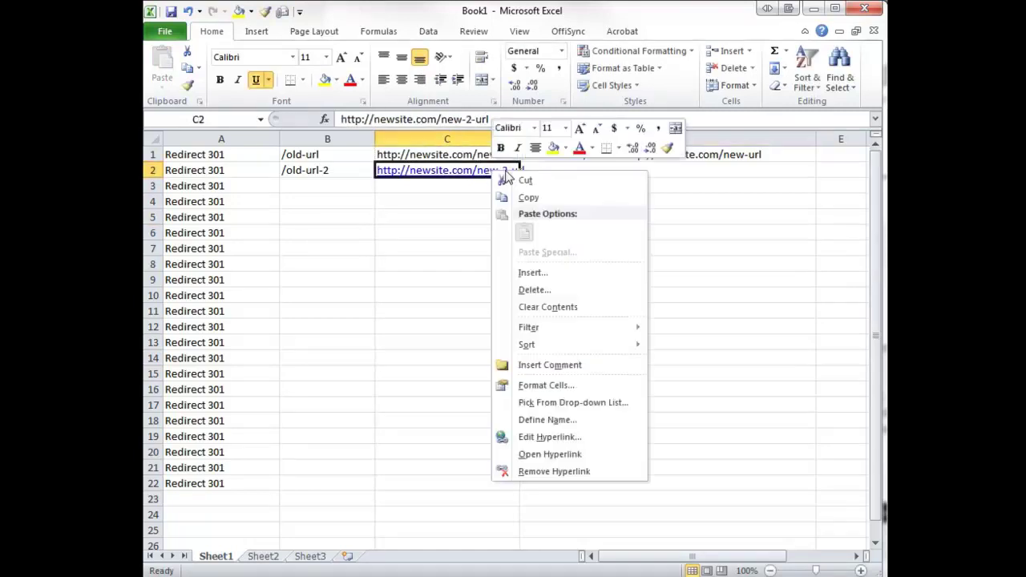
{"action": "left_click", "coordinate": [561, 472]}
Step: Fill the concatenation formula in D1 down column D through row 13
{"action": "left_click", "coordinate": [663, 158]}
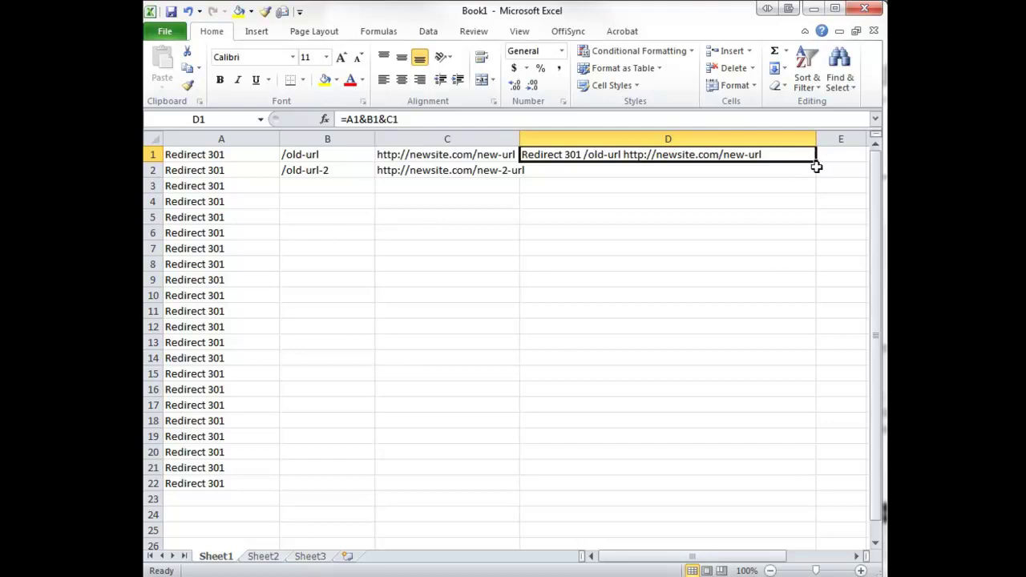
{"action": "left_click_drag", "start_coordinate": [815, 159], "coordinate": [803, 353]}
{"action": "left_click", "coordinate": [725, 423]}
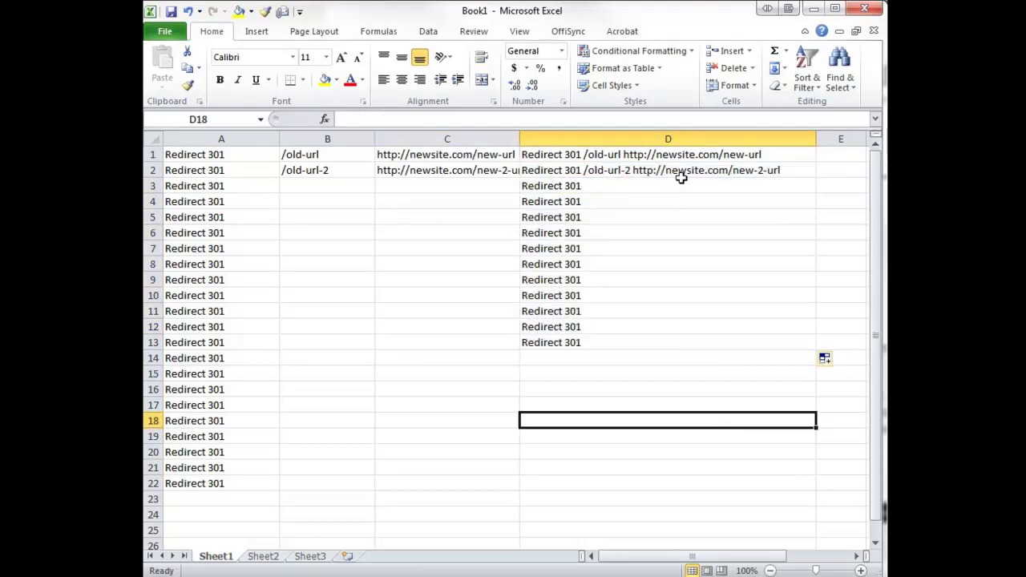
Step: Select the two complete redirect lines in D1:D2
{"action": "left_click", "coordinate": [660, 153]}
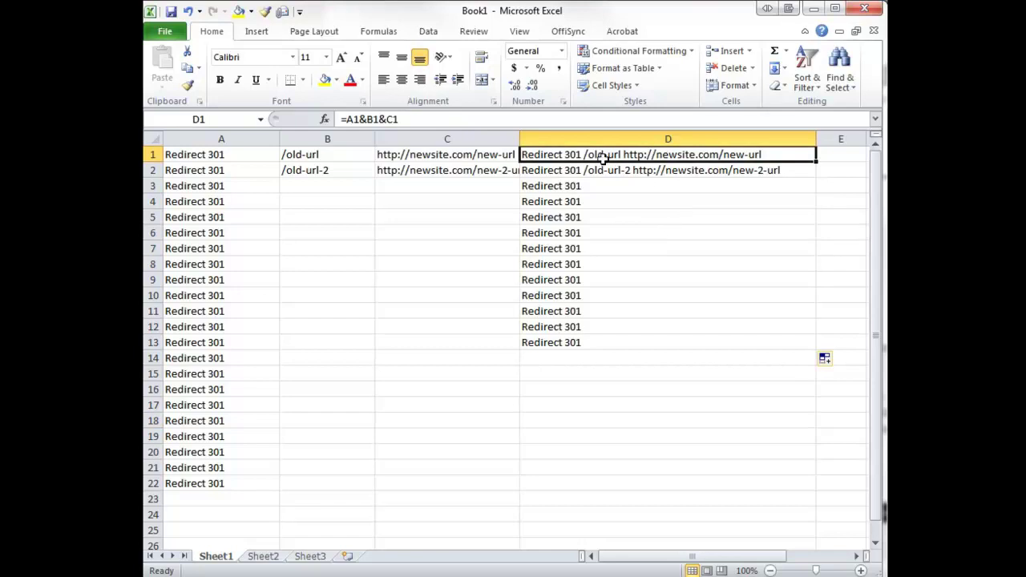
{"action": "left_click_drag", "start_coordinate": [603, 156], "coordinate": [610, 173]}
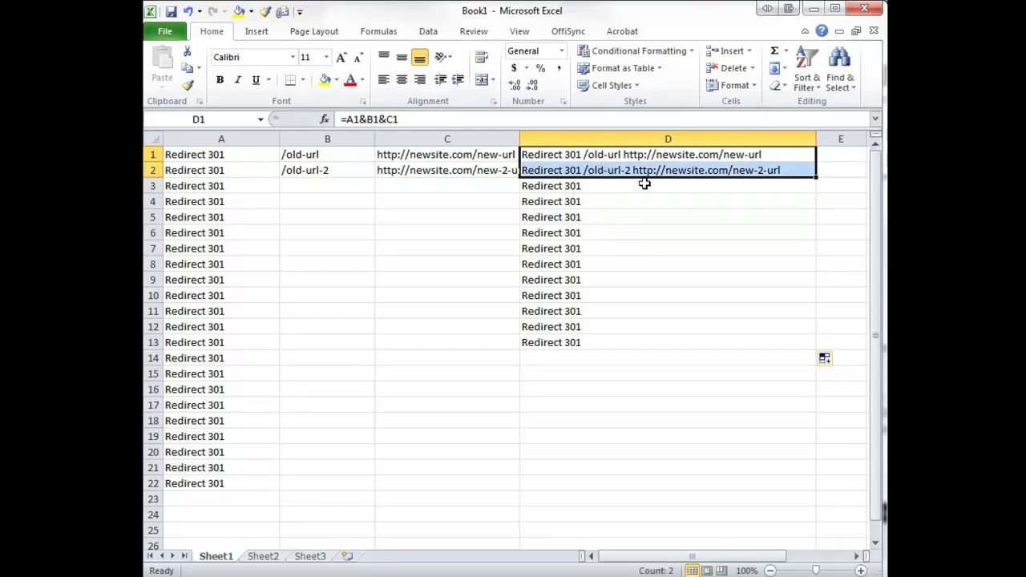